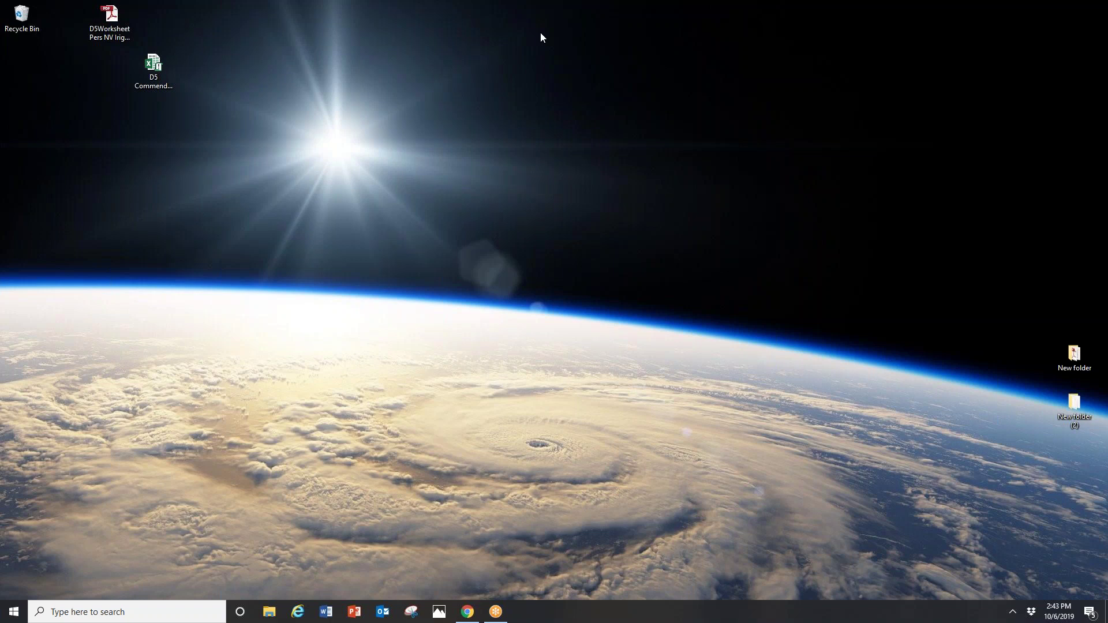
# Open the D-5 Personnel worksheet PDF from the desktop in Acrobat, maximized to full screen.
pyautogui.click(100, 28)
pyautogui.doubleClick(100, 29)
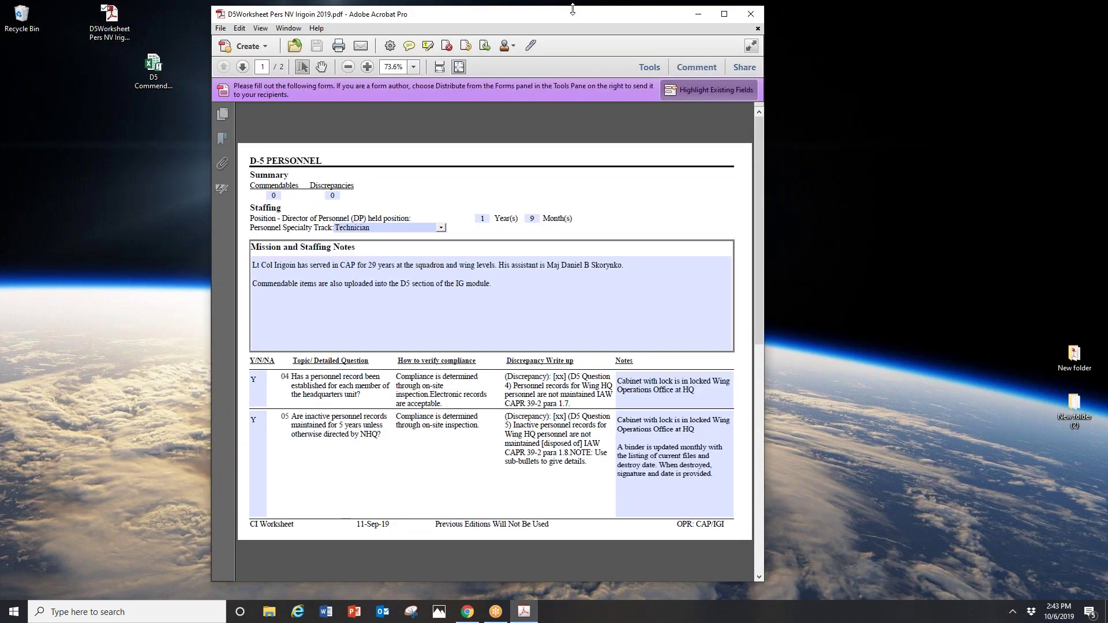
pyautogui.doubleClick(576, 16)
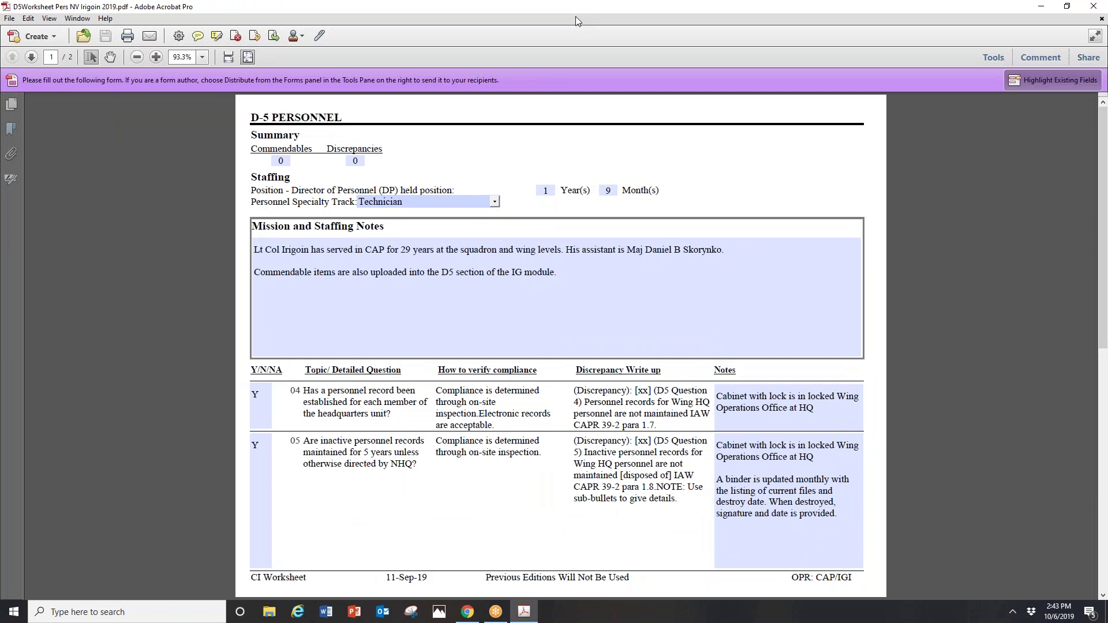
# Review the Mission and Staffing, row 04 and row 05 notes, then scroll to page 2.
pyautogui.click(606, 280)
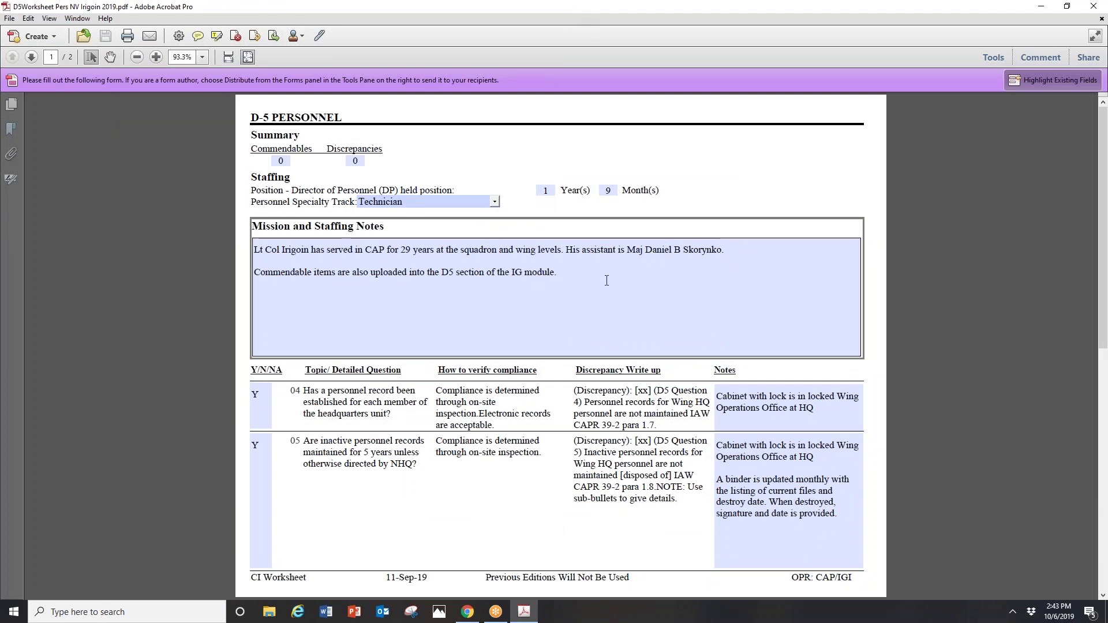
pyautogui.click(834, 465)
pyautogui.click(834, 409)
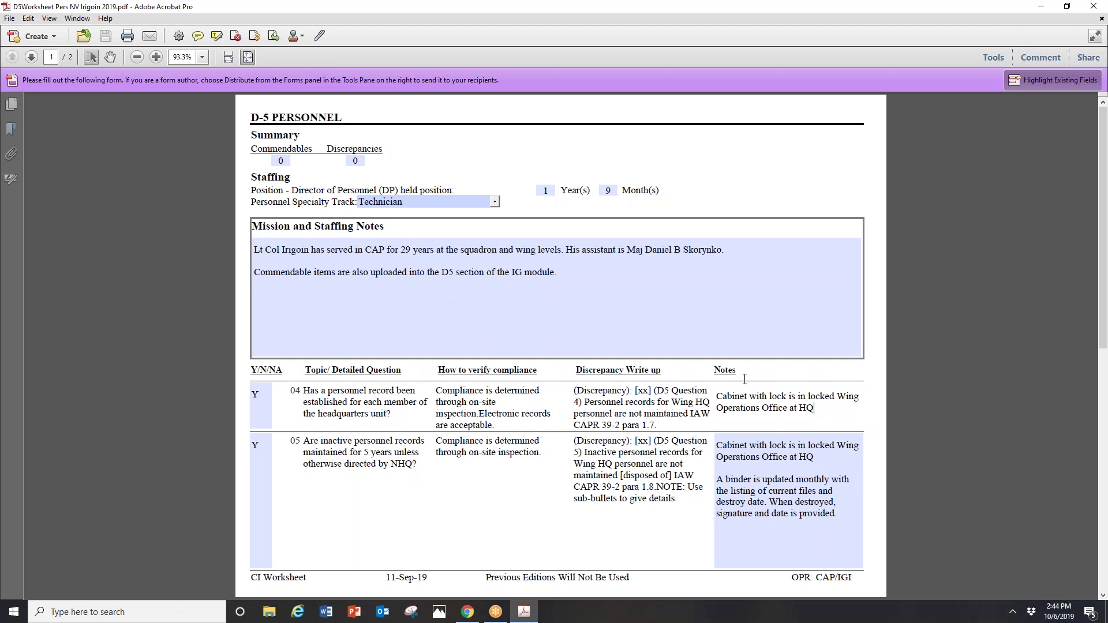
pyautogui.click(421, 272)
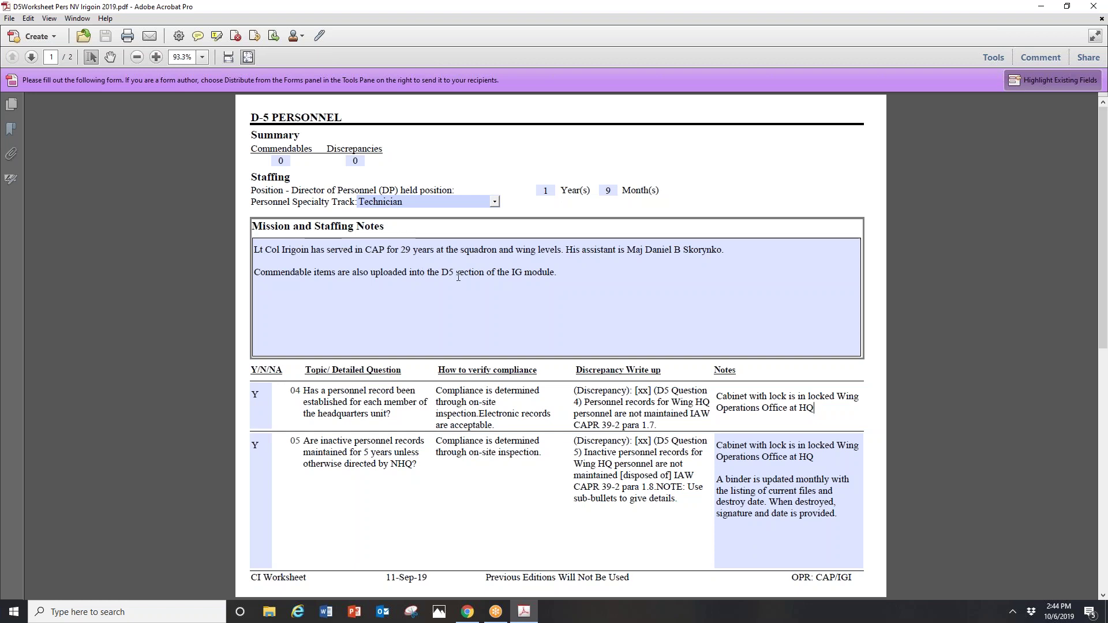
pyautogui.scroll(-3, 485, 257)
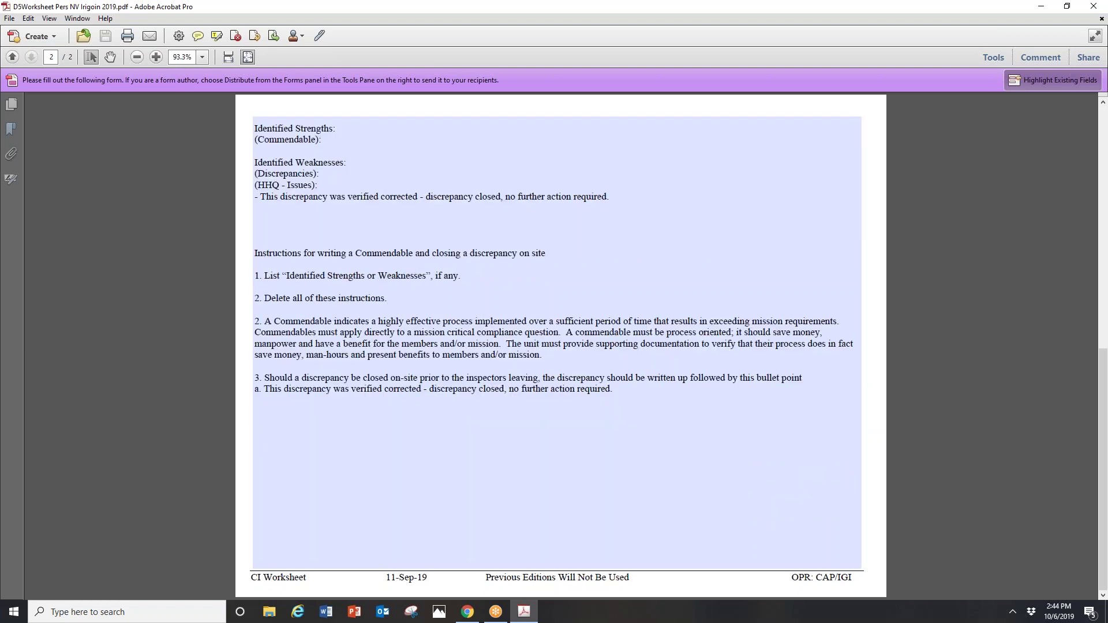
# Look over page 2's strengths and instructions, jump back to page 1, and close Acrobat.
pyautogui.scroll(3, 485, 256)
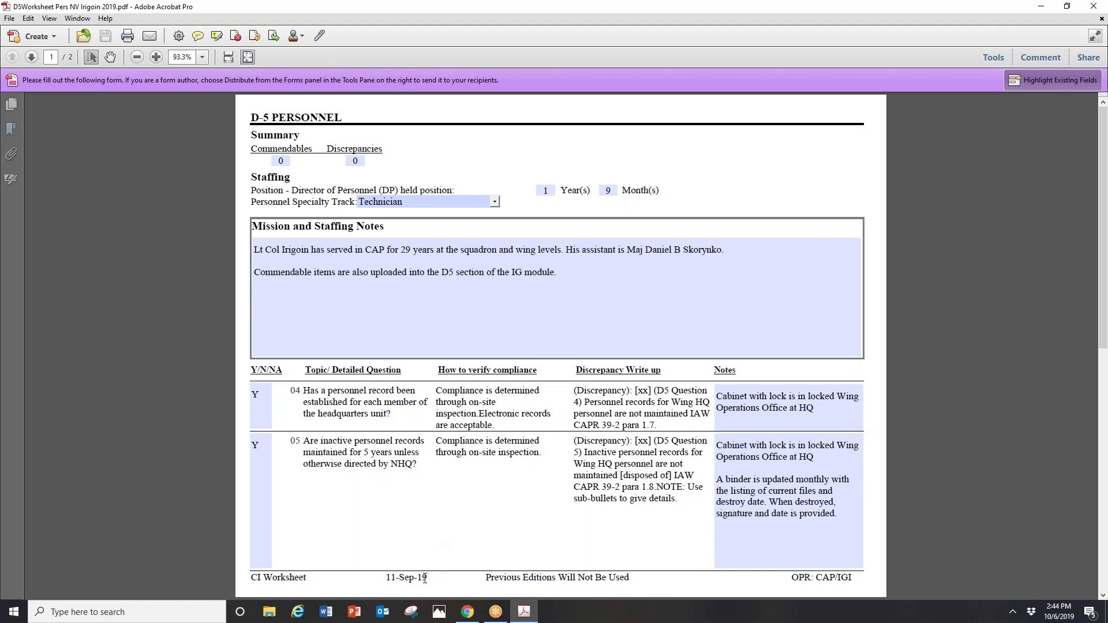
pyautogui.scroll(-3, 425, 577)
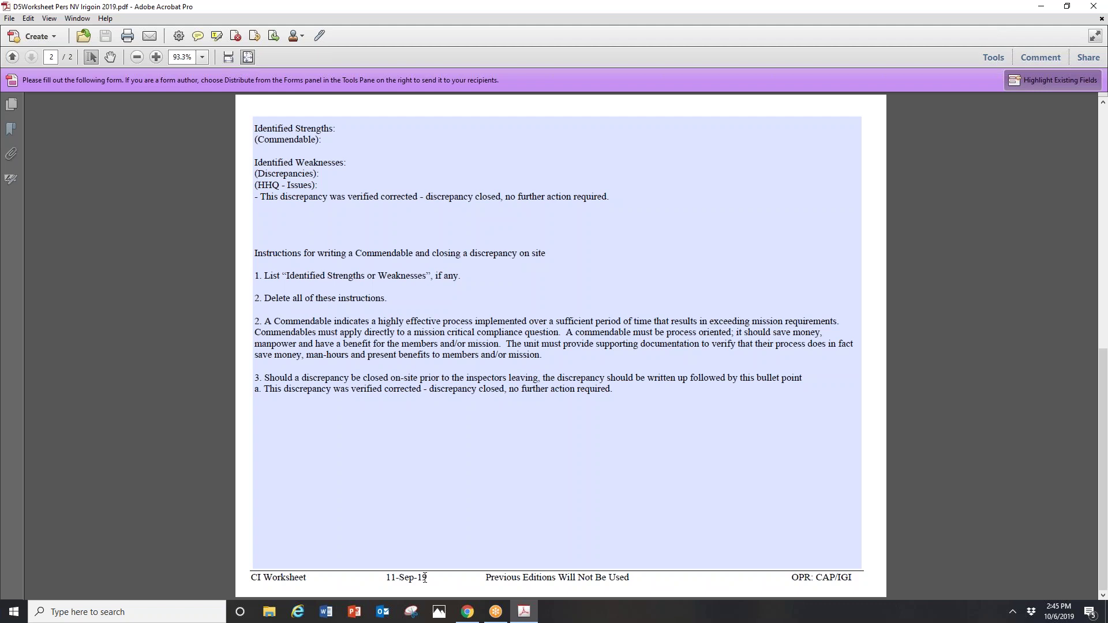
pyautogui.press('pageup')
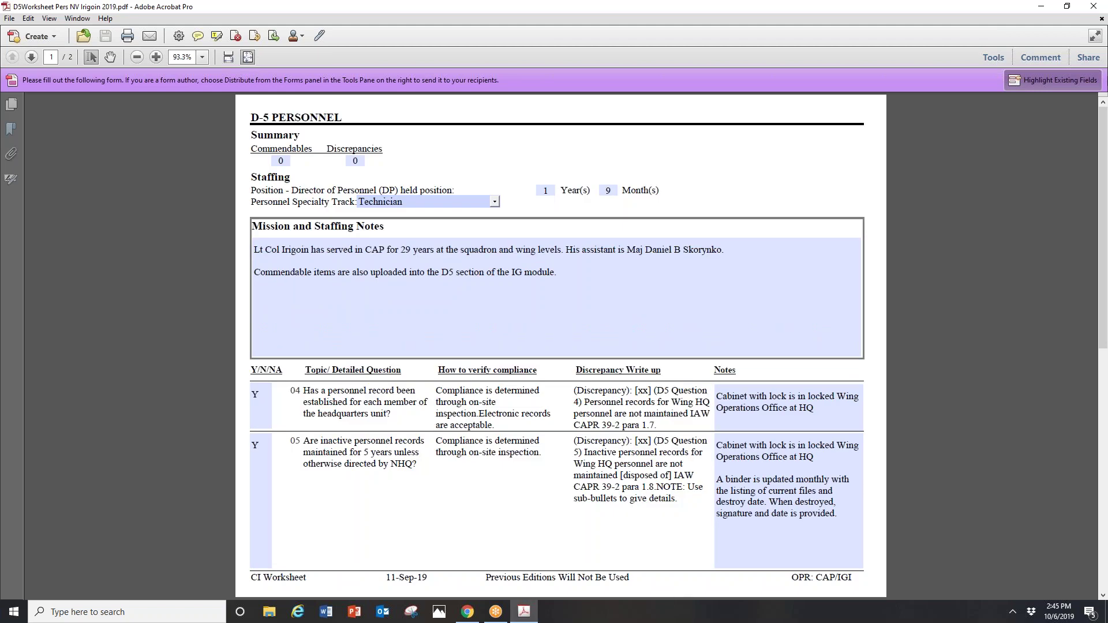
pyautogui.click(1093, 6)
# Move the D5 Commendable Nevada Wing Progression Chart.xlsm icon up beside the worksheet PDF.
pyautogui.click(115, 22)
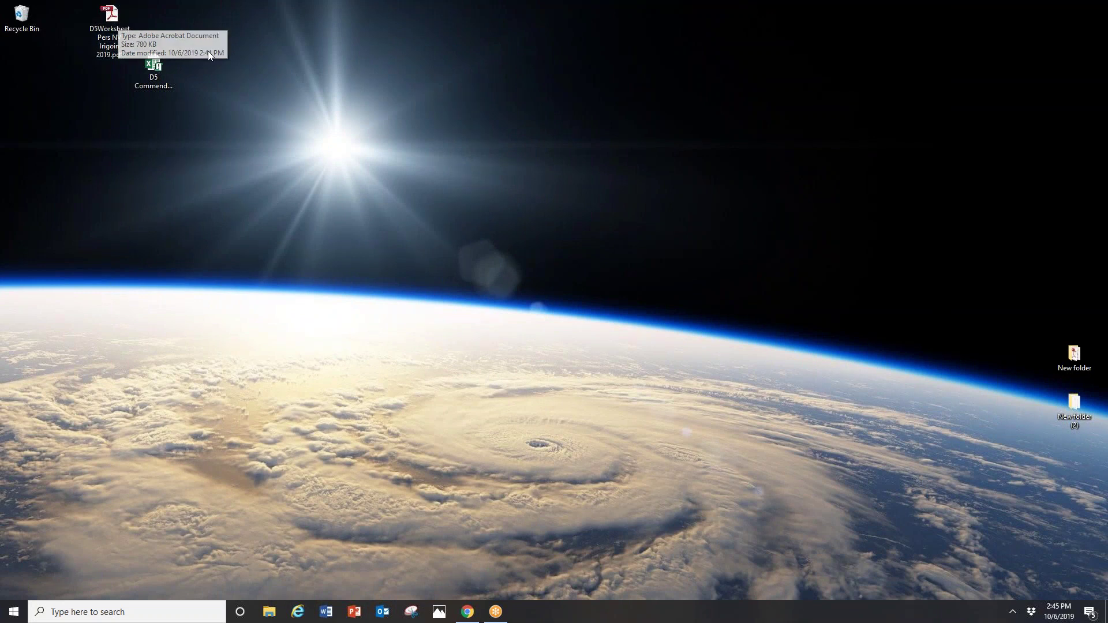
pyautogui.moveTo(152, 65); pyautogui.dragTo(151, 20)
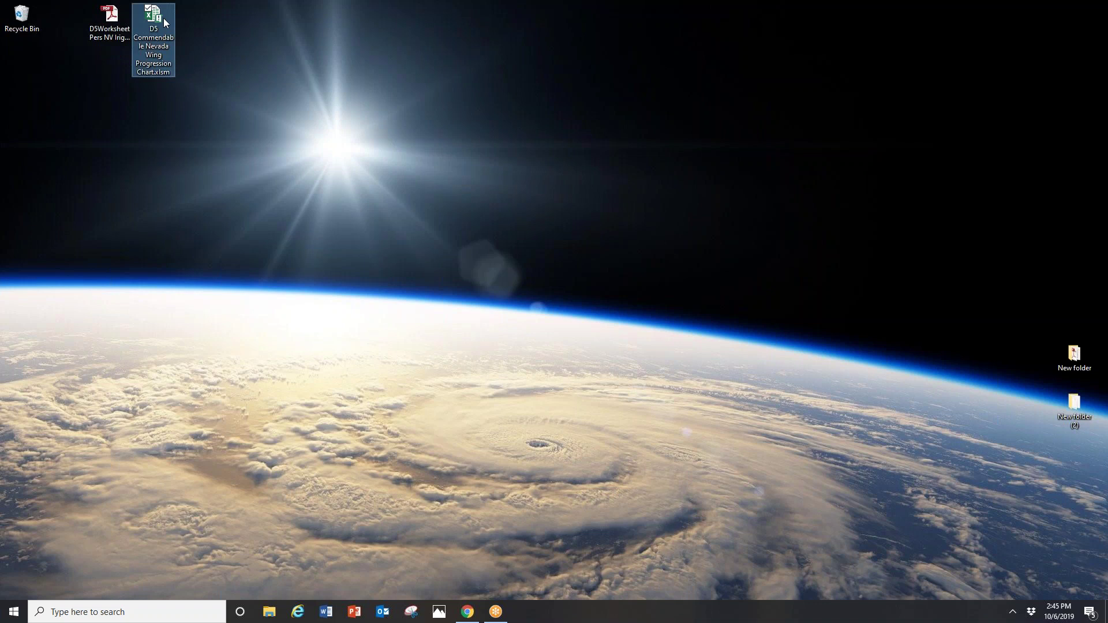
pyautogui.click(366, 74)
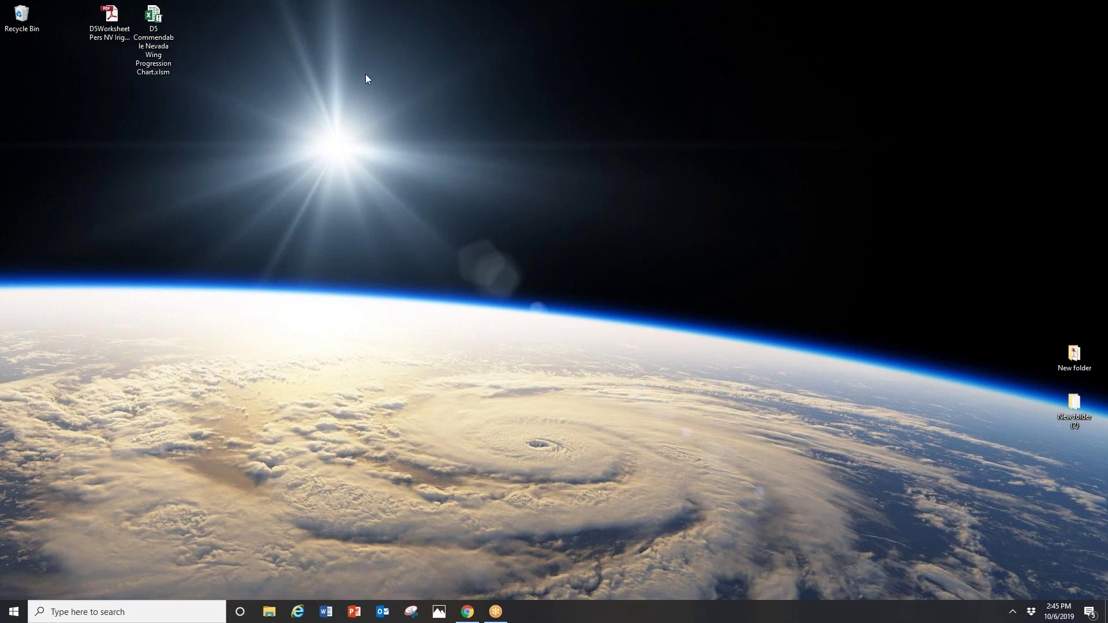
# In Chrome's eServices menu, open Inspector General > SUI/CI/SAV/Survey Audit Reports.
pyautogui.click(468, 613)
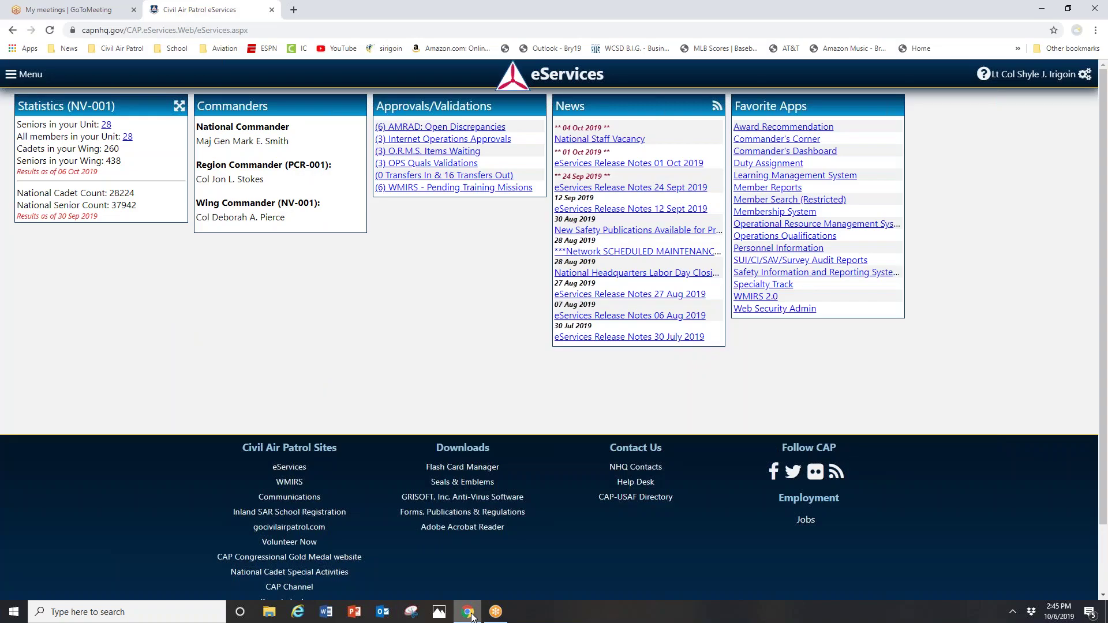
pyautogui.click(17, 75)
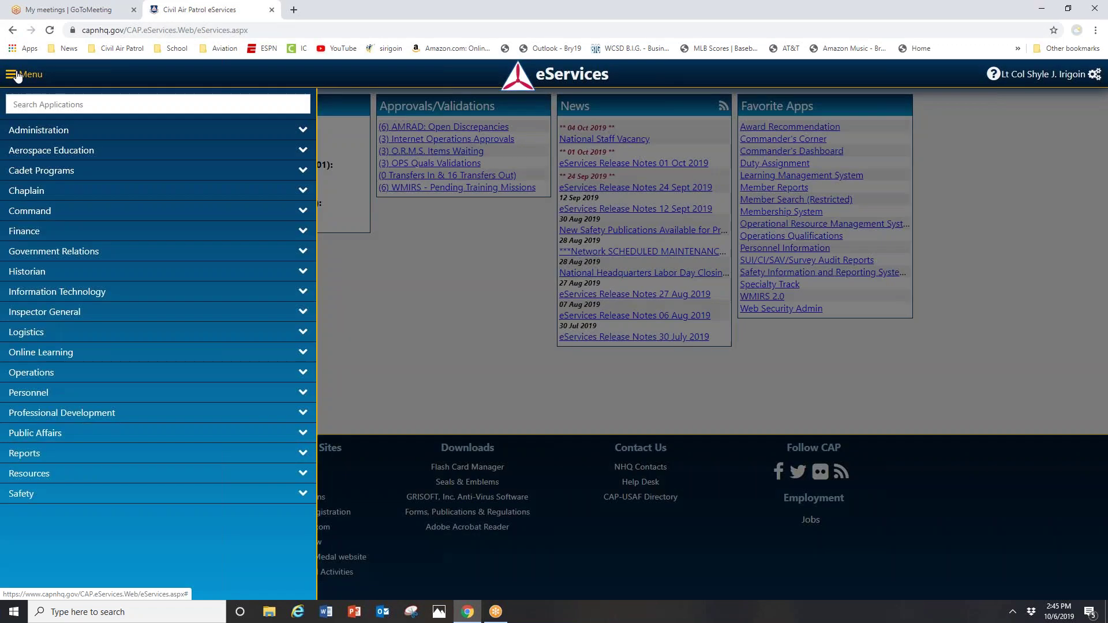
pyautogui.click(183, 314)
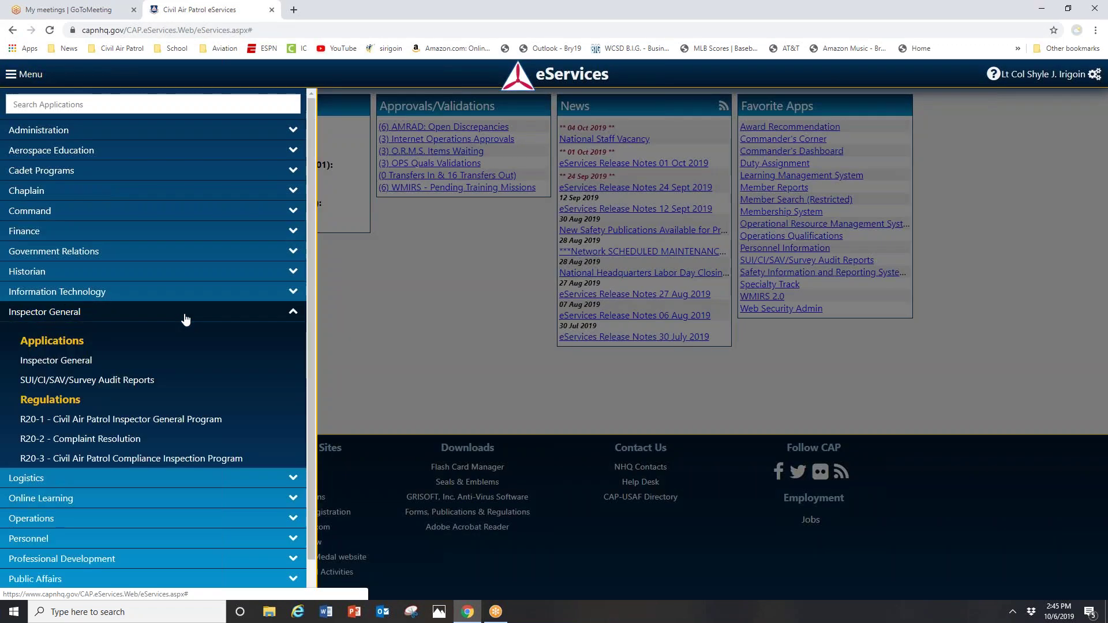
pyautogui.click(132, 381)
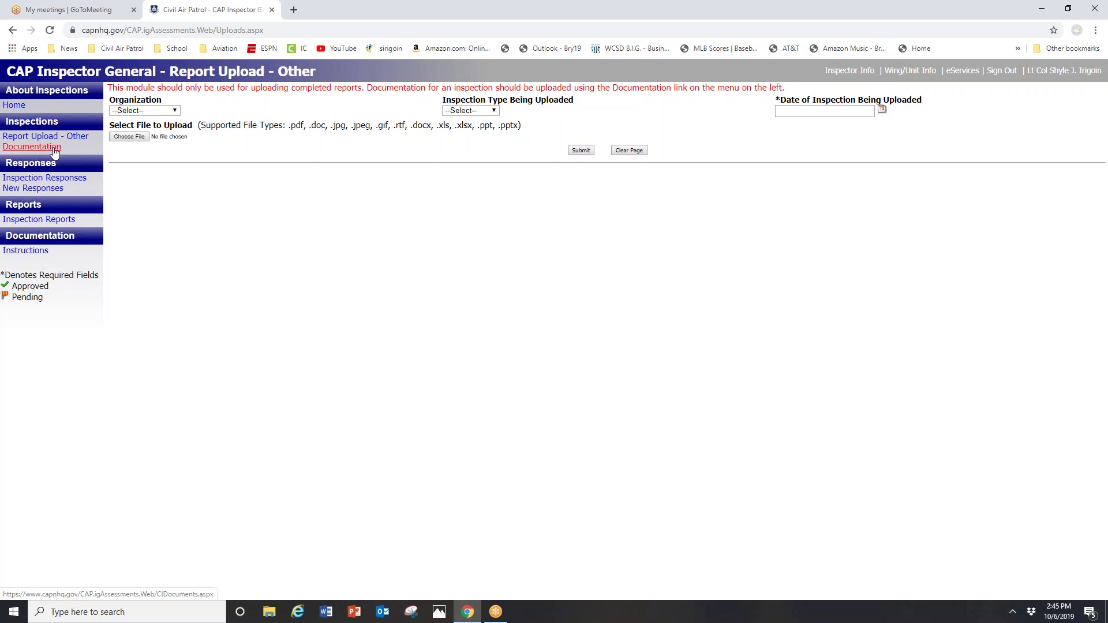
pyautogui.click(174, 112)
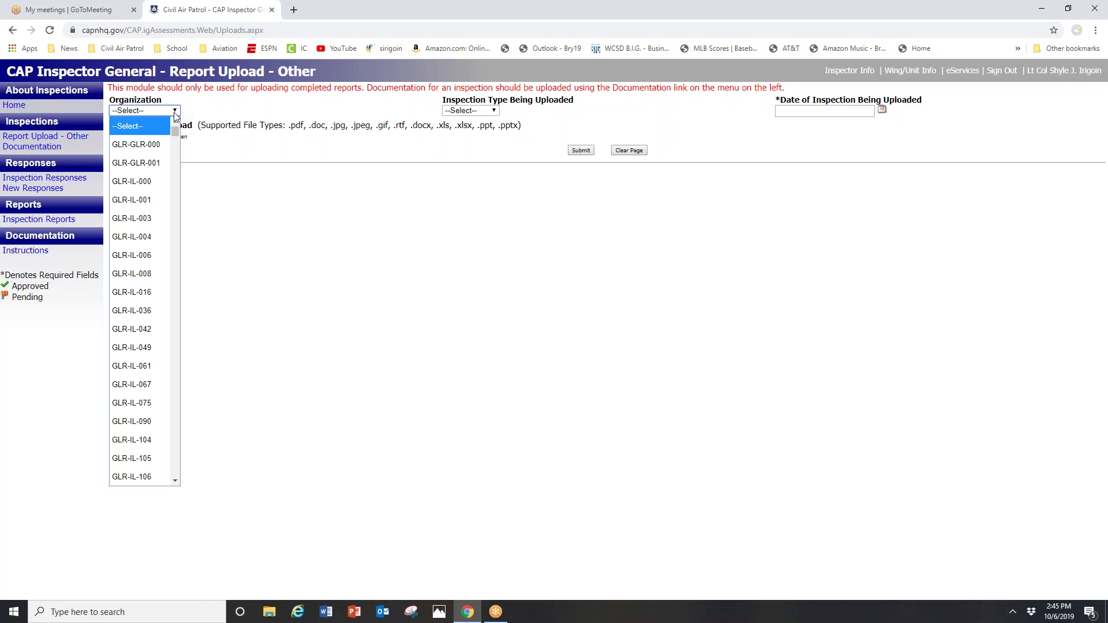
# Go to Supporting Documentation and select organization PCR-NV-001 to list its files.
pyautogui.click(439, 346)
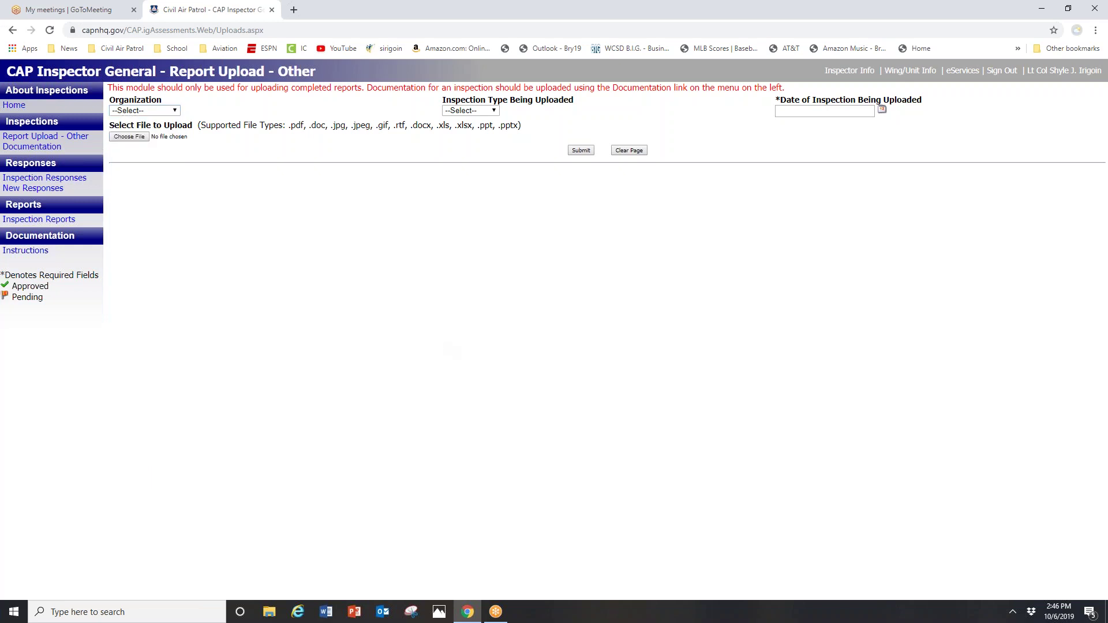
pyautogui.click(38, 148)
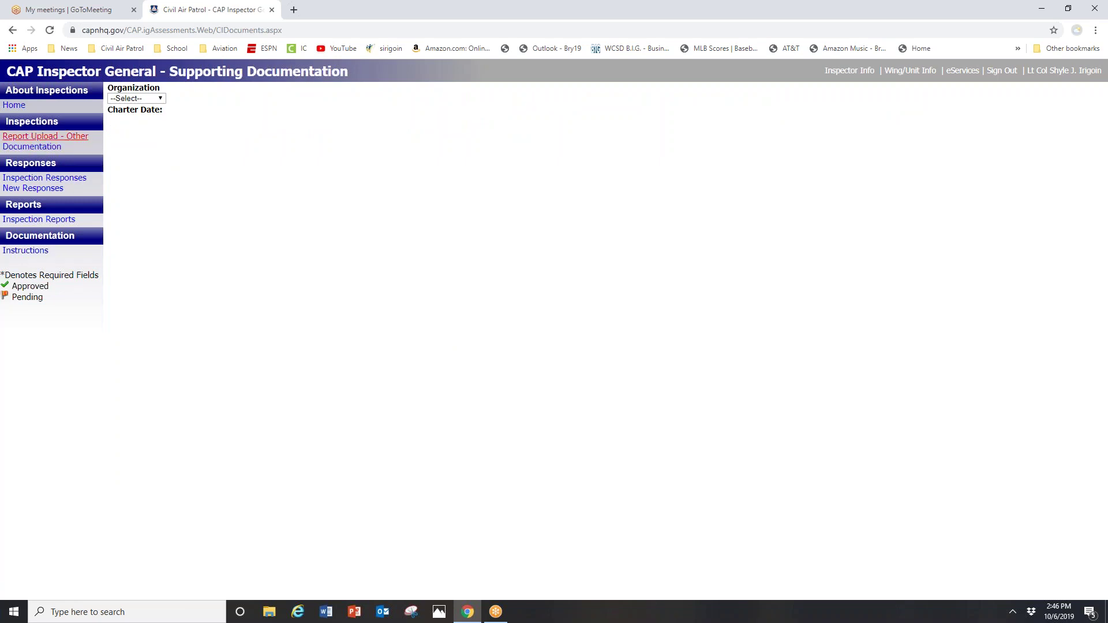
pyautogui.click(154, 100)
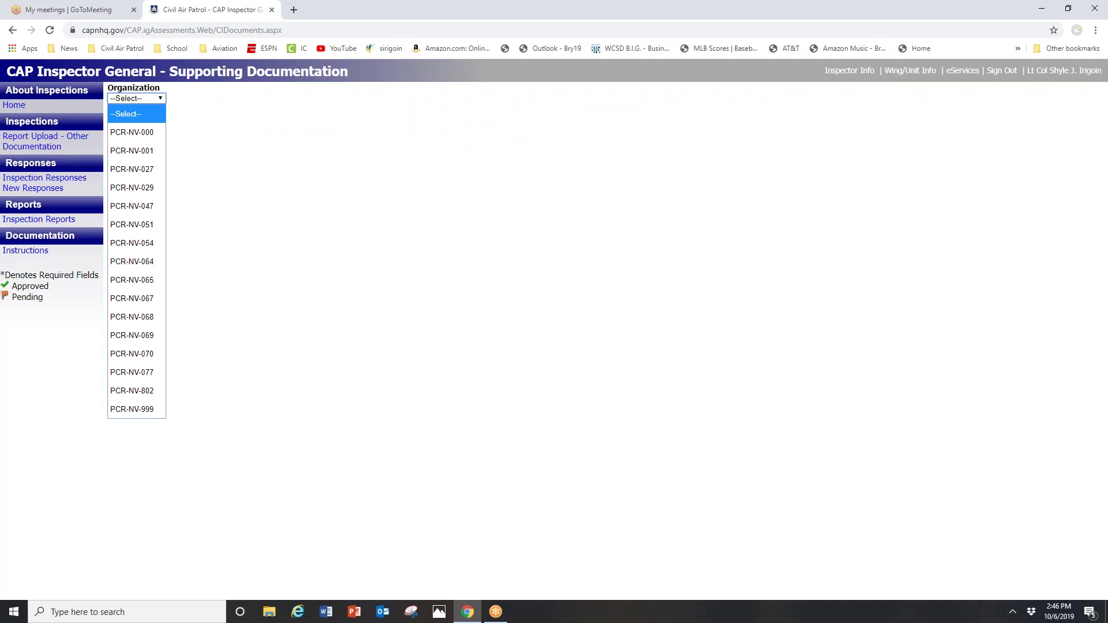
pyautogui.click(157, 153)
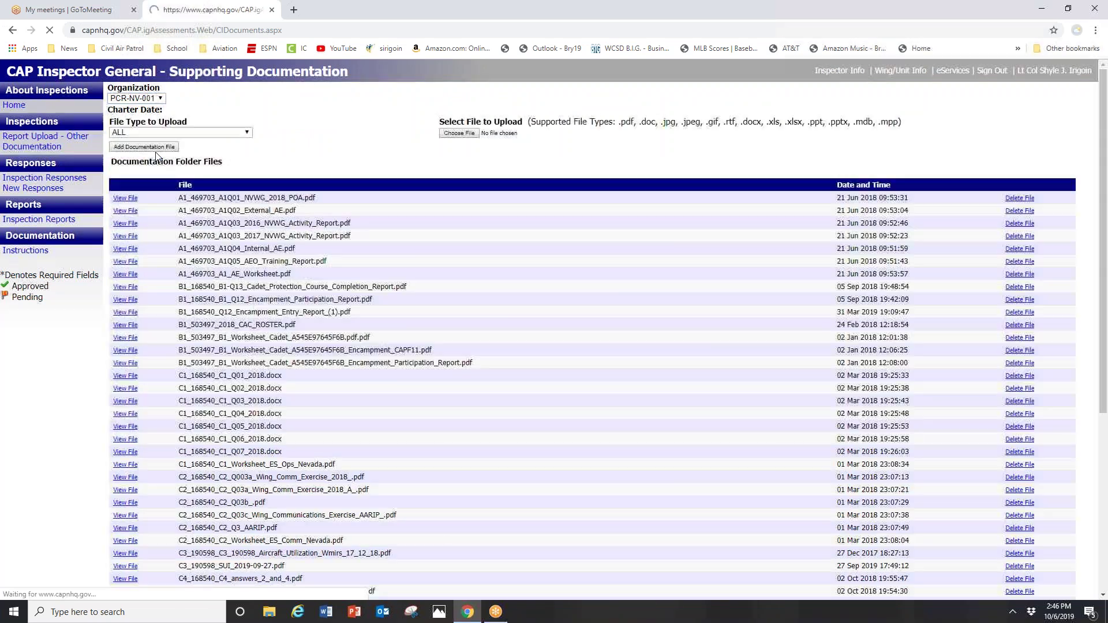
pyautogui.scroll(-20, 442, 317)
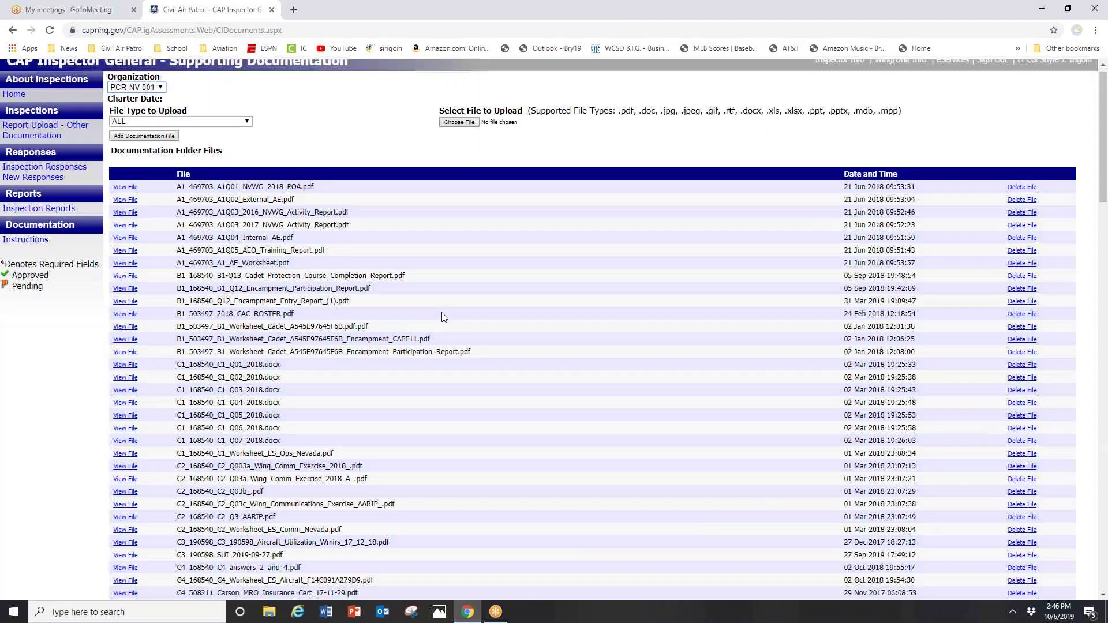
pyautogui.scroll(20, 442, 319)
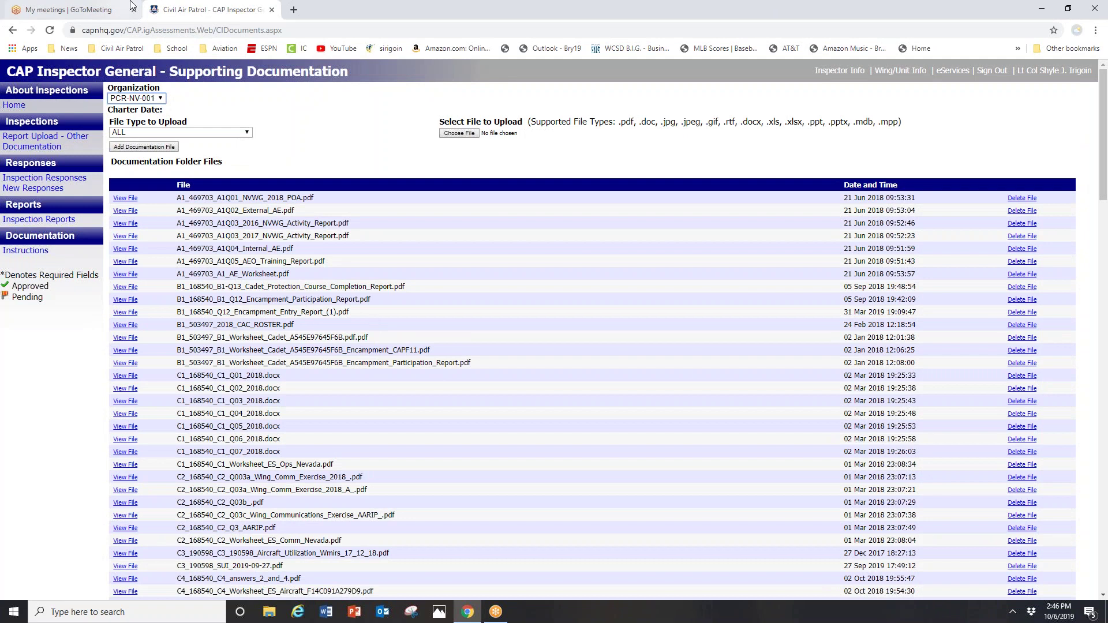
# Choose D-5 Personnel as the file type and download the Nevada Wing progression chart spreadsheet.
pyautogui.click(247, 134)
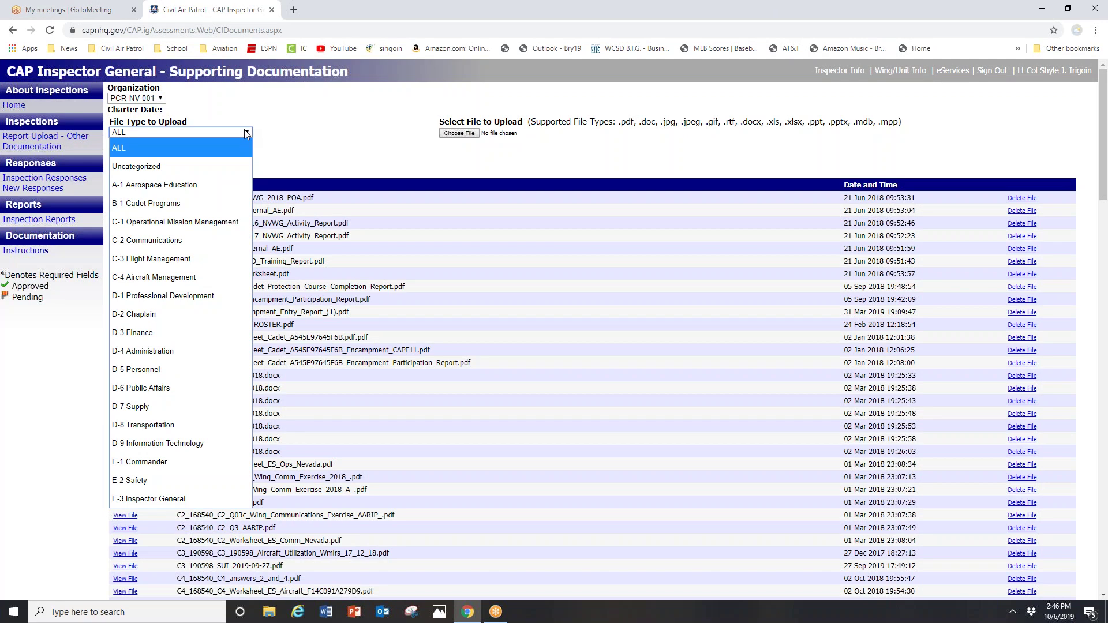
pyautogui.click(214, 367)
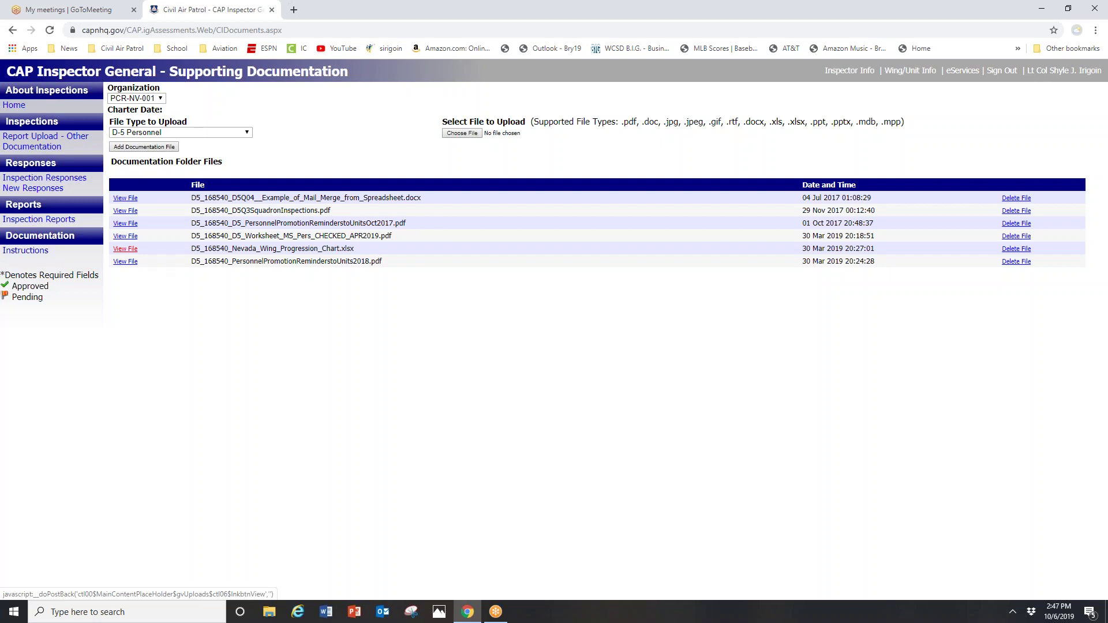
pyautogui.click(125, 248)
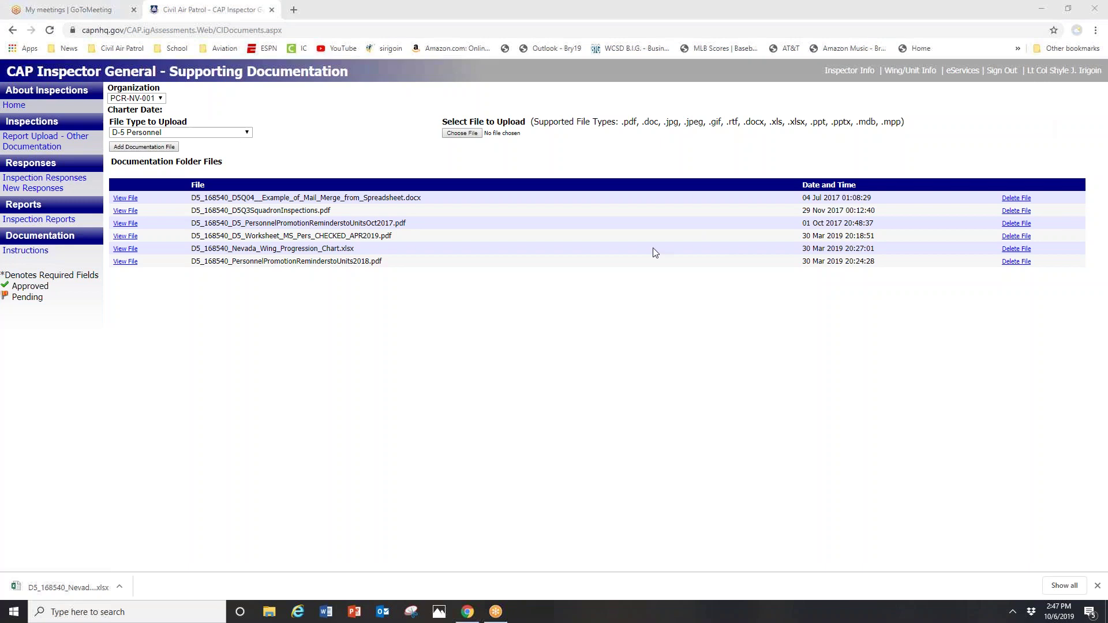
# Delete the progression chart and the old April 2019 checked worksheet, confirming each deletion.
pyautogui.click(1014, 252)
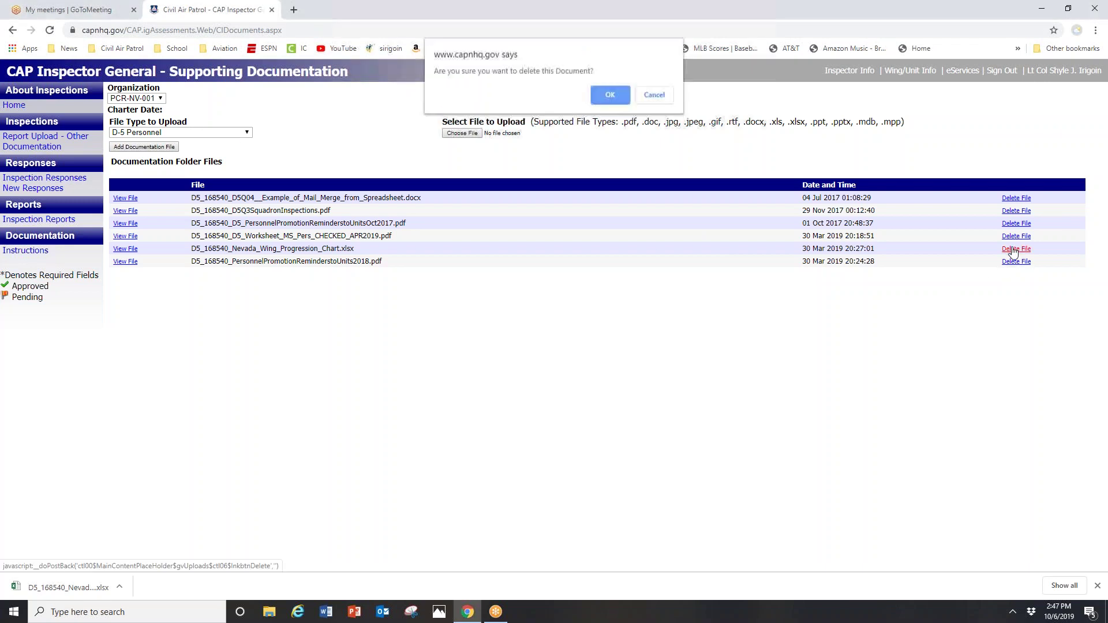
pyautogui.click(604, 88)
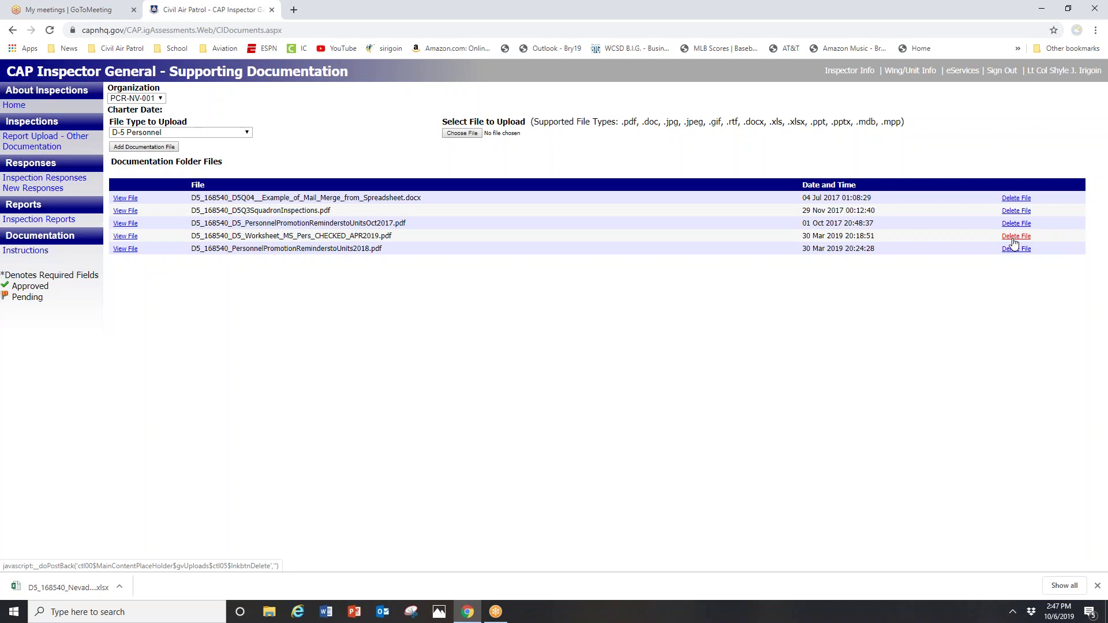
pyautogui.click(1014, 238)
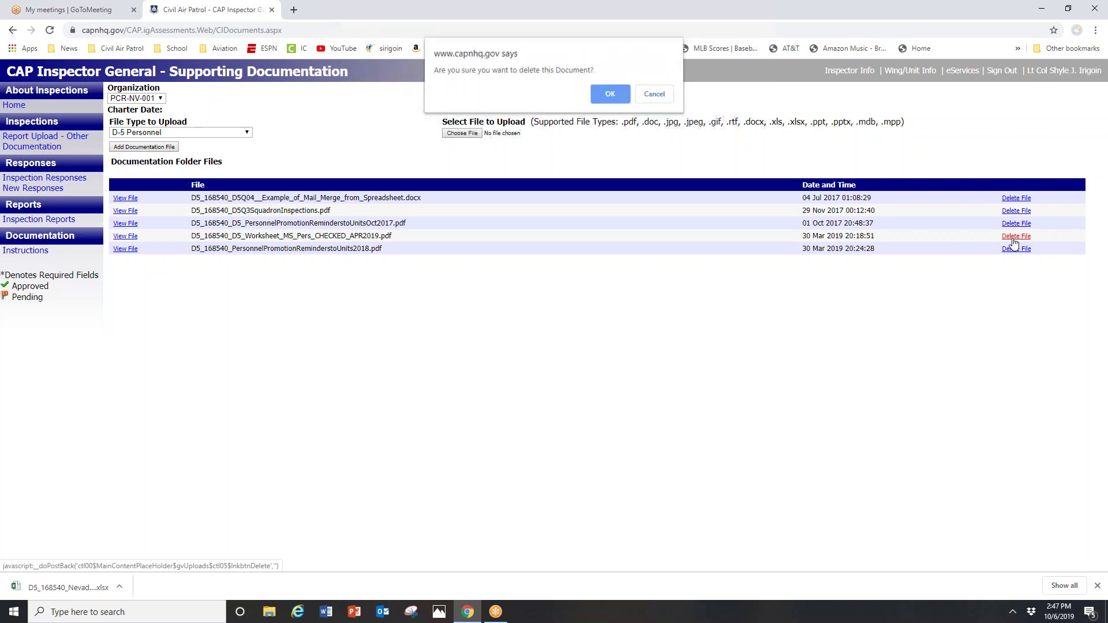
pyautogui.click(609, 97)
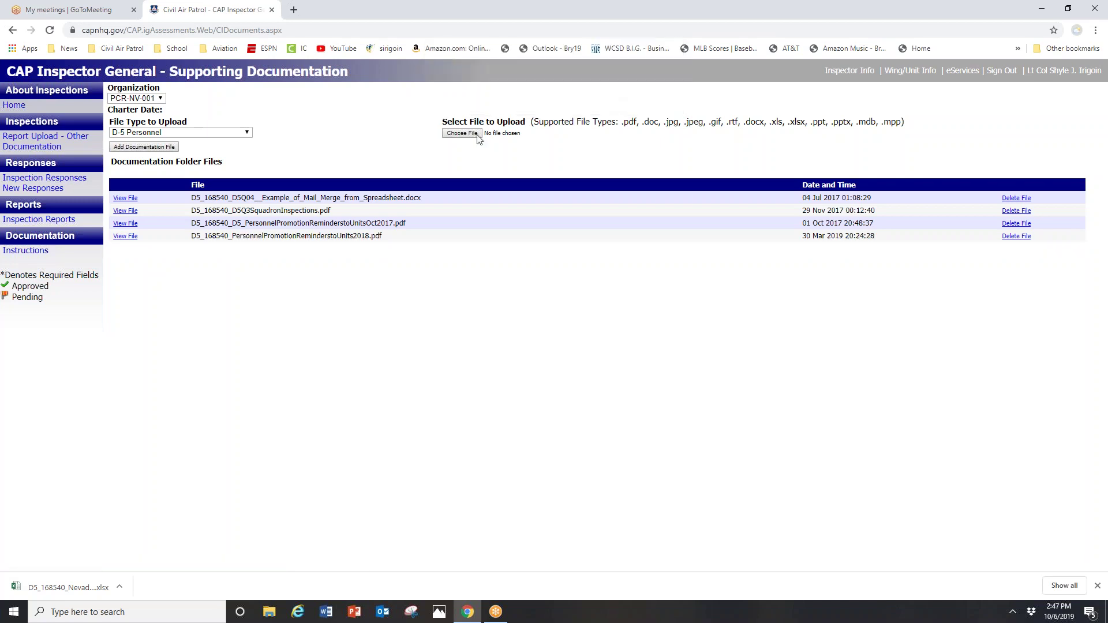
# Upload the completed 2019 D5 Personnel worksheet PDF from the Desktop and check its timestamp.
pyautogui.click(453, 135)
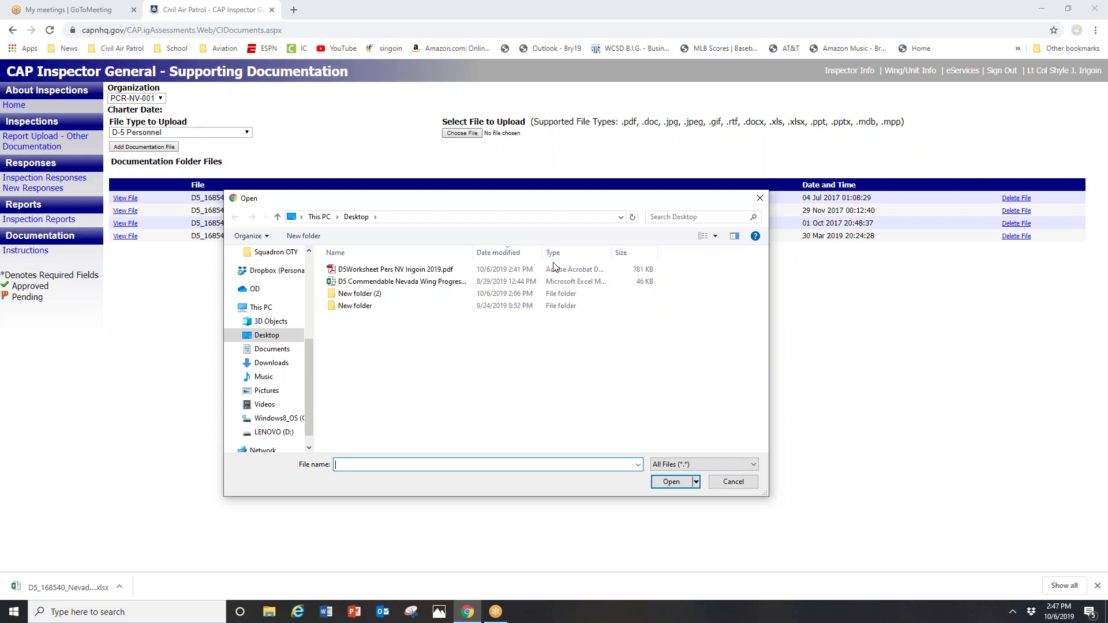
pyautogui.doubleClick(366, 268)
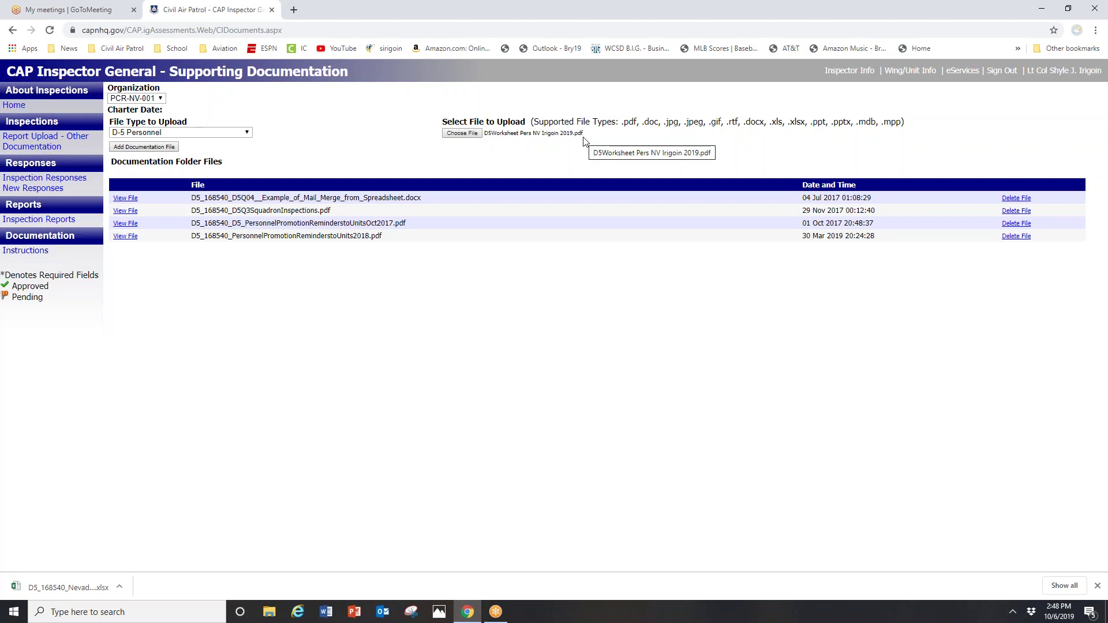
pyautogui.click(155, 148)
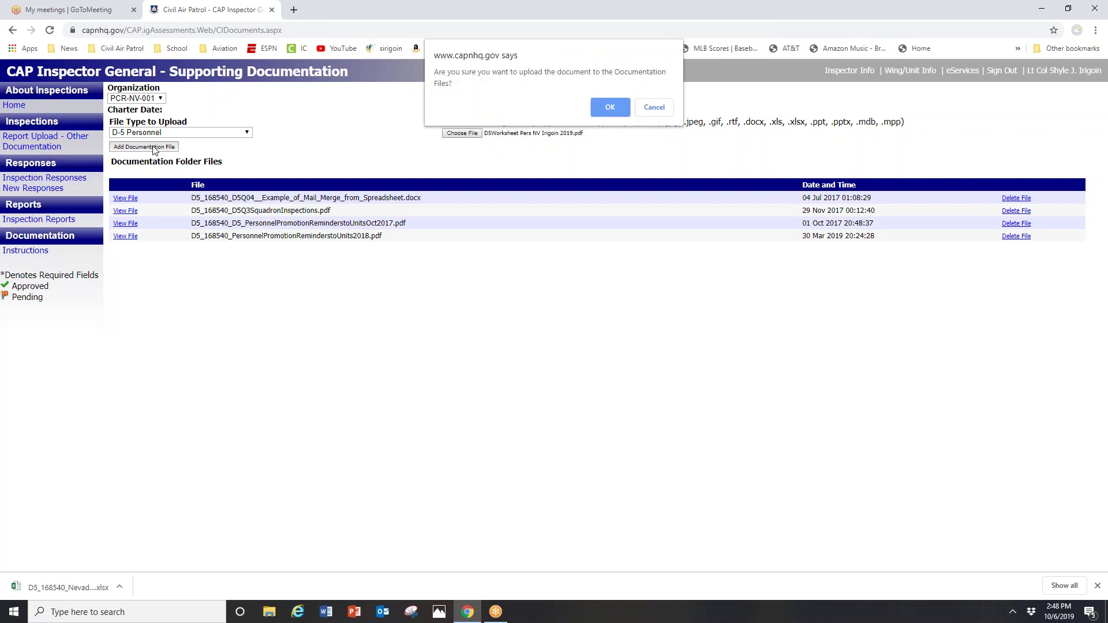
pyautogui.click(612, 107)
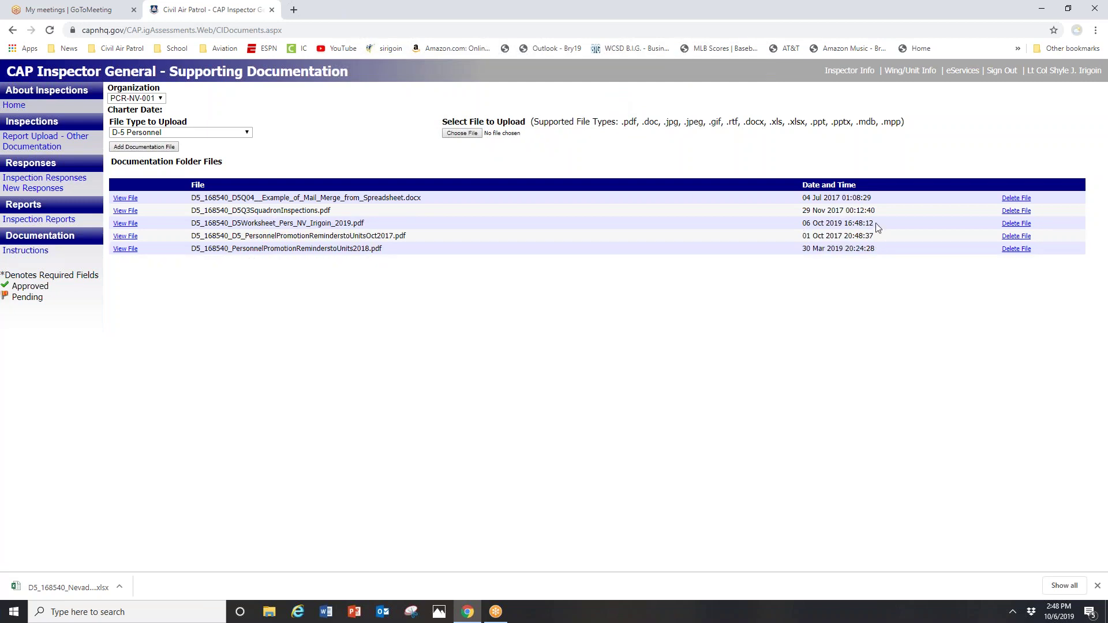
pyautogui.moveTo(875, 224); pyautogui.dragTo(797, 225)
pyautogui.click(903, 326)
pyautogui.click(463, 134)
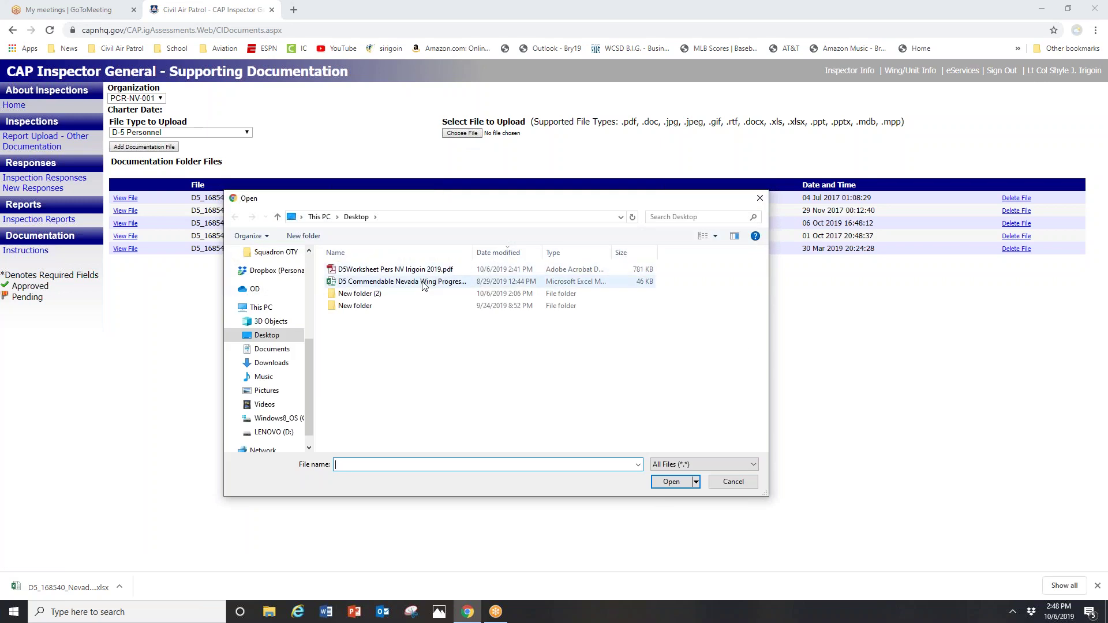
pyautogui.doubleClick(427, 281)
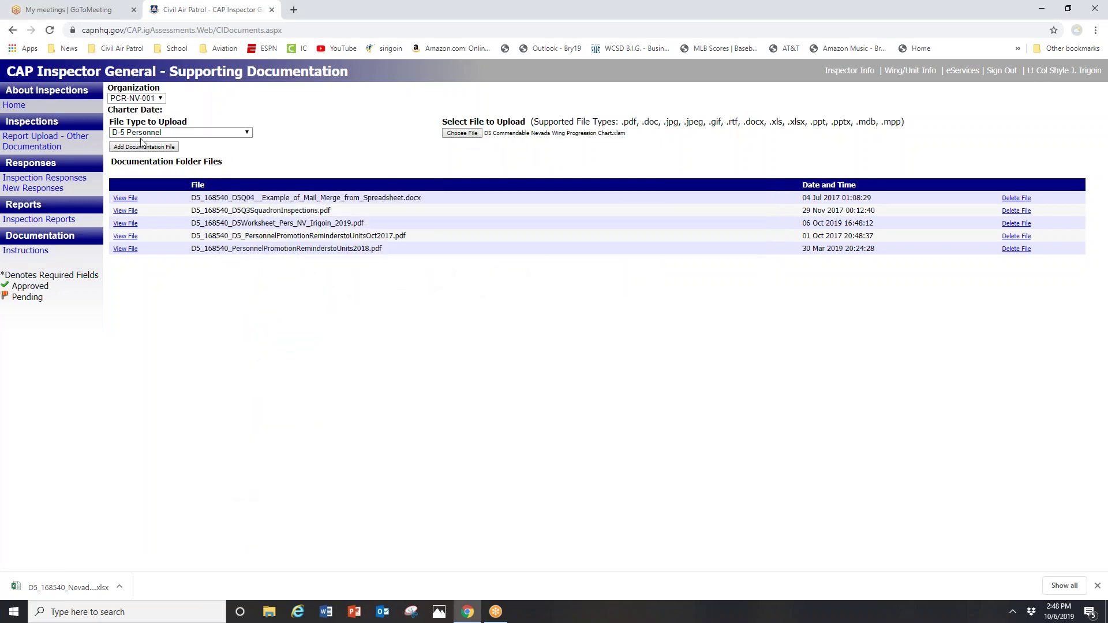
pyautogui.click(145, 148)
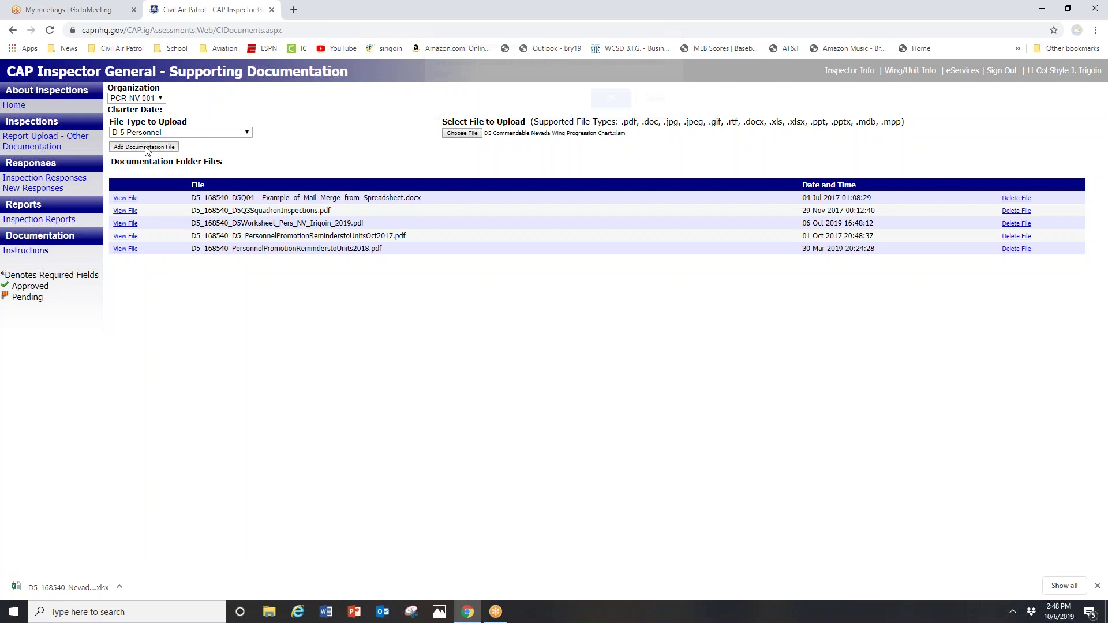
pyautogui.click(612, 109)
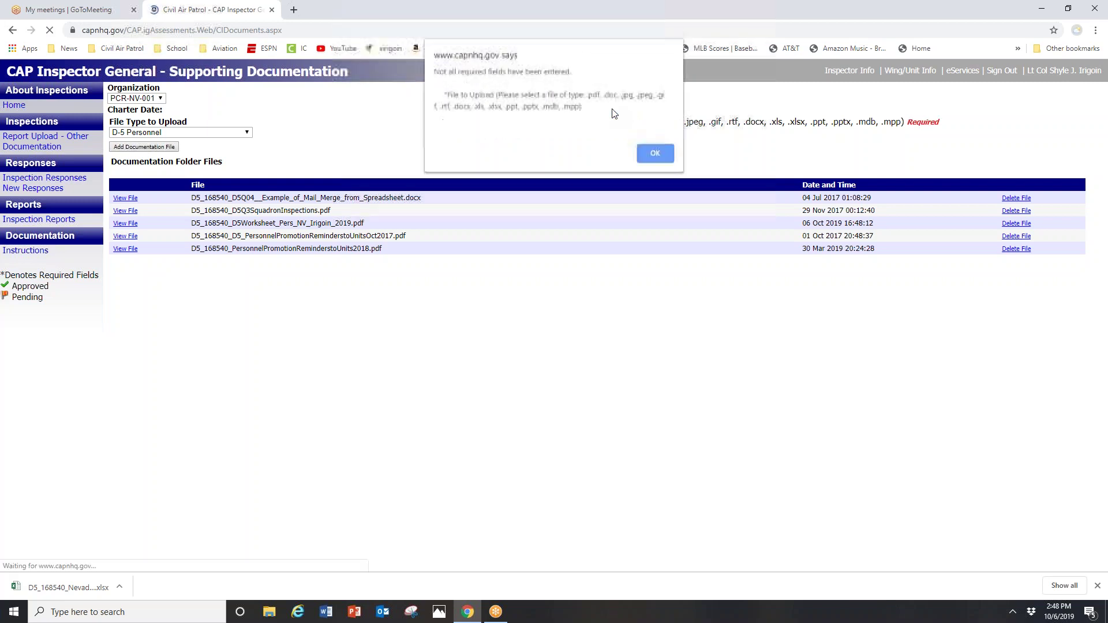
pyautogui.click(657, 154)
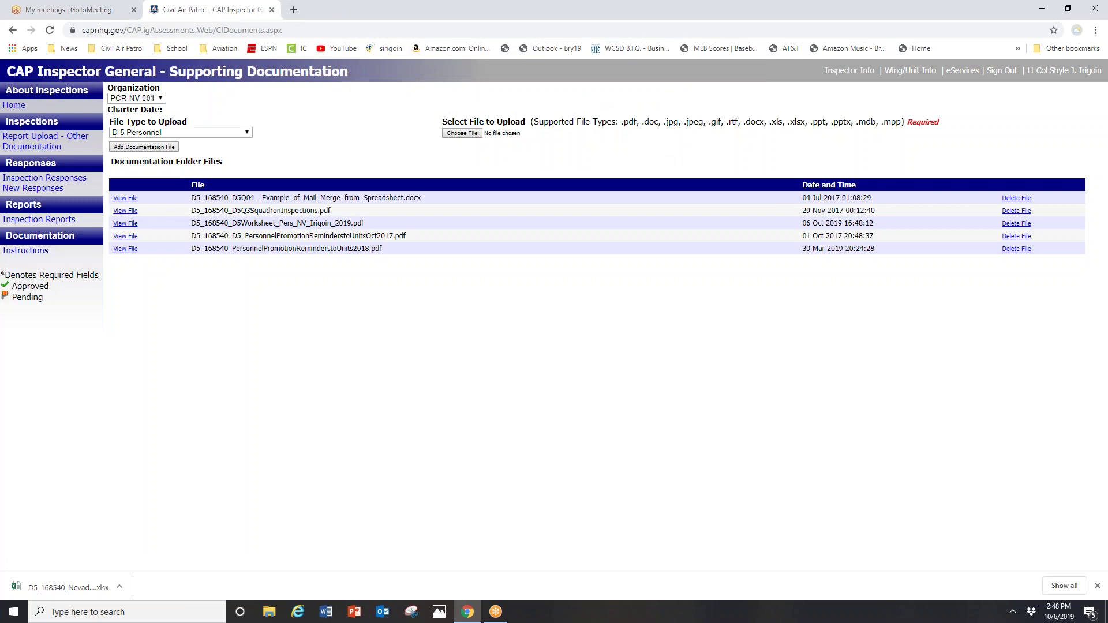
pyautogui.click(173, 148)
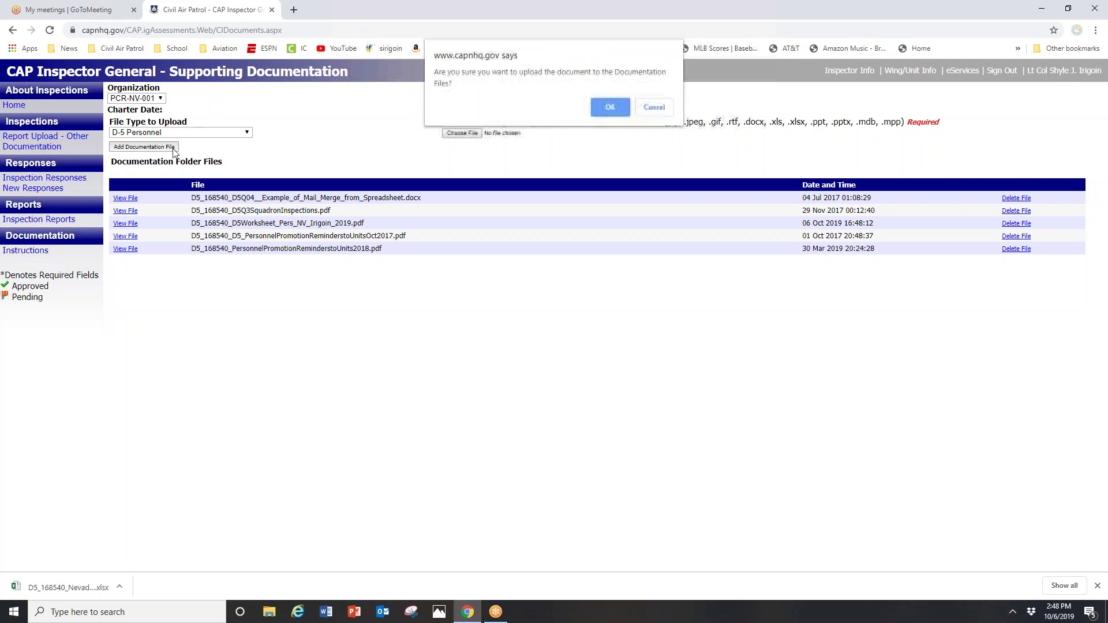
pyautogui.click(617, 107)
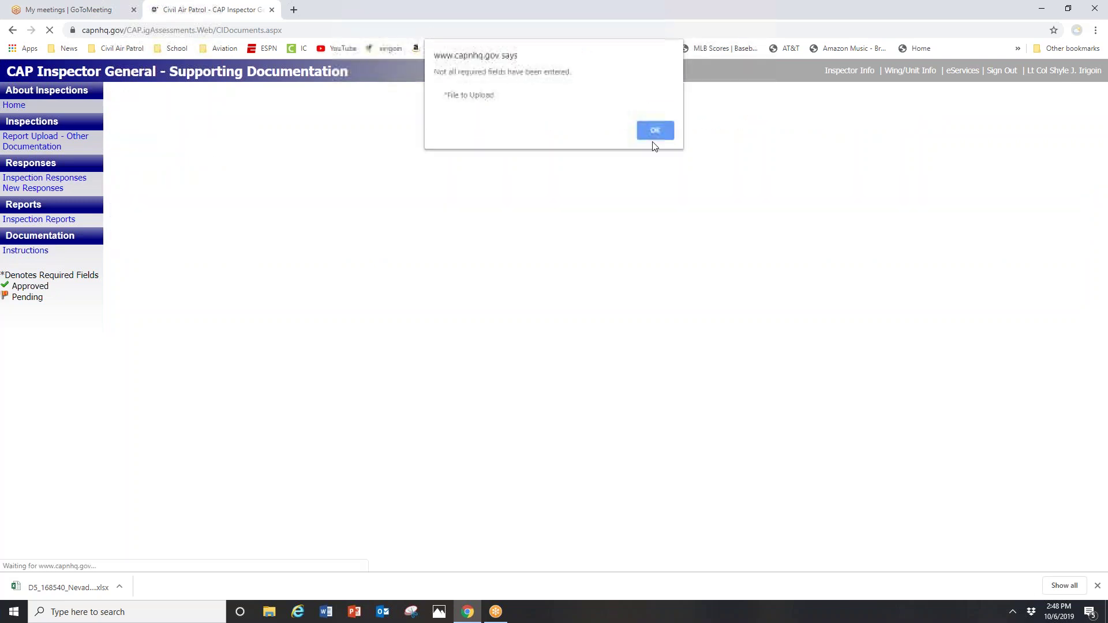
pyautogui.click(654, 128)
pyautogui.click(462, 133)
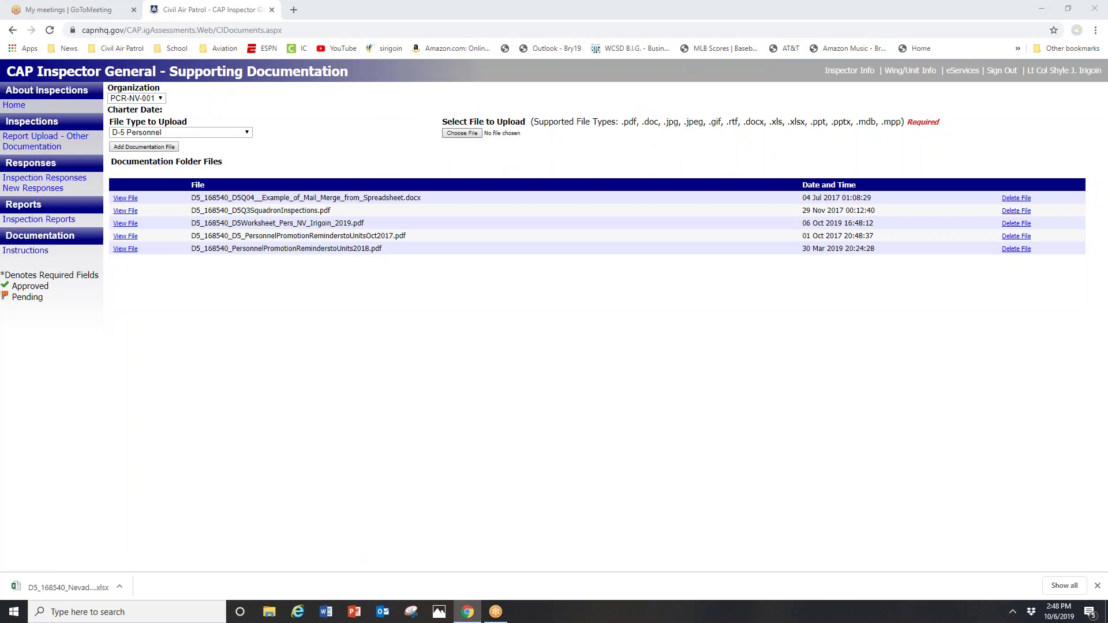
pyautogui.doubleClick(437, 282)
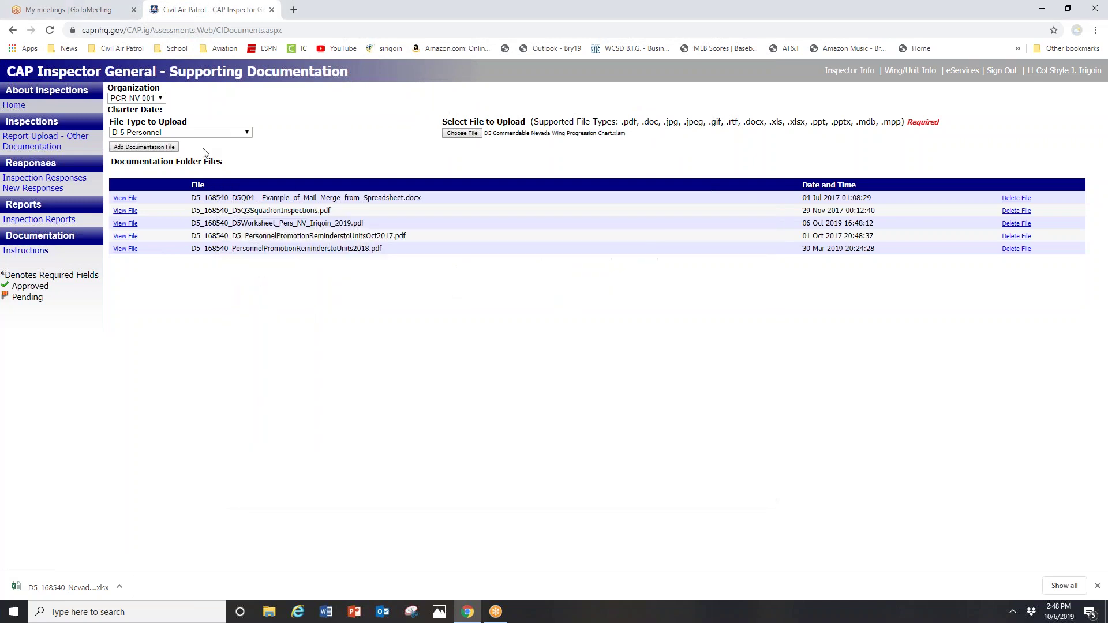
pyautogui.click(156, 148)
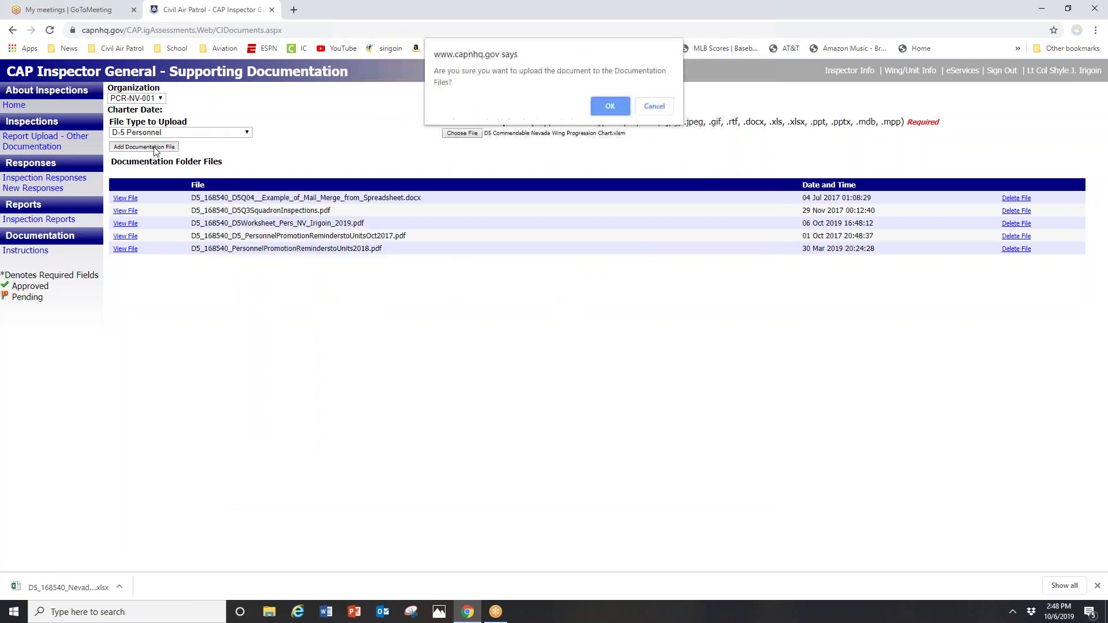
pyautogui.click(608, 109)
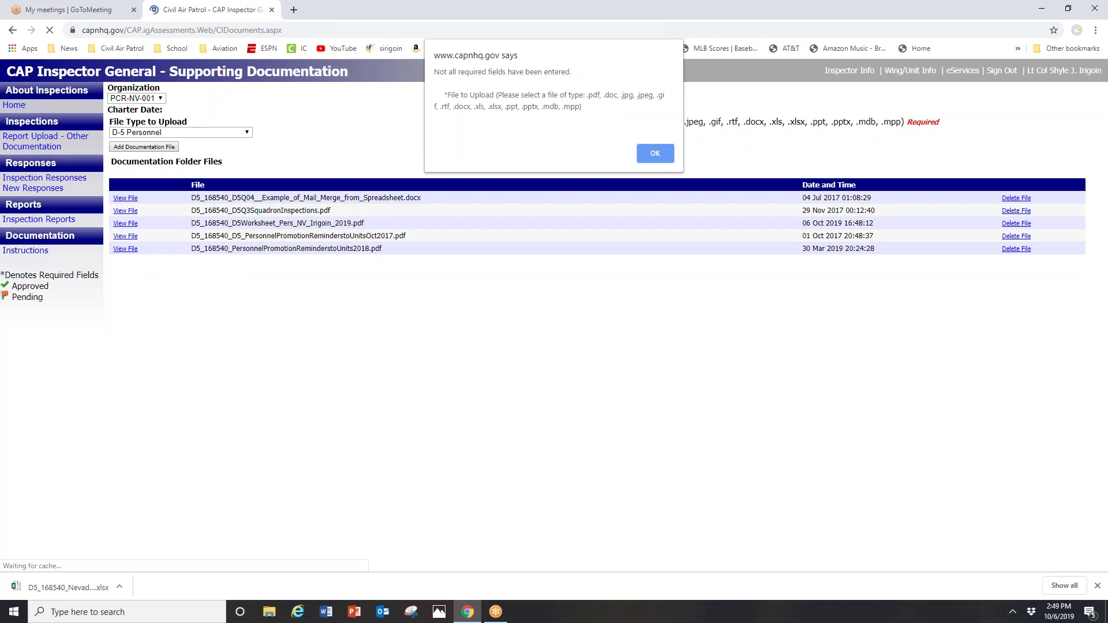
pyautogui.click(653, 151)
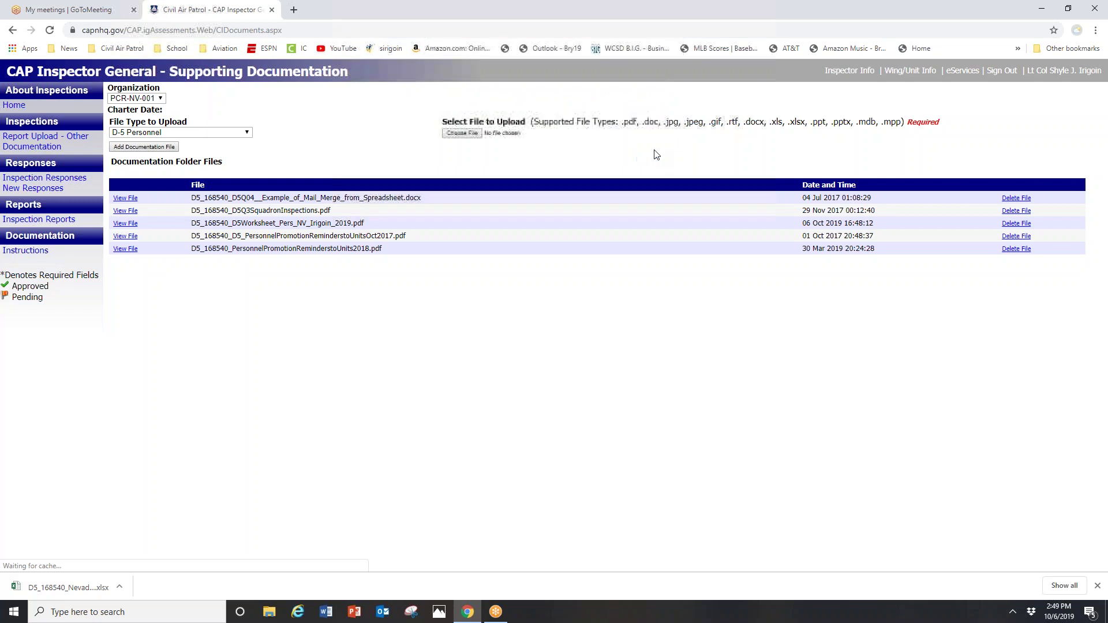